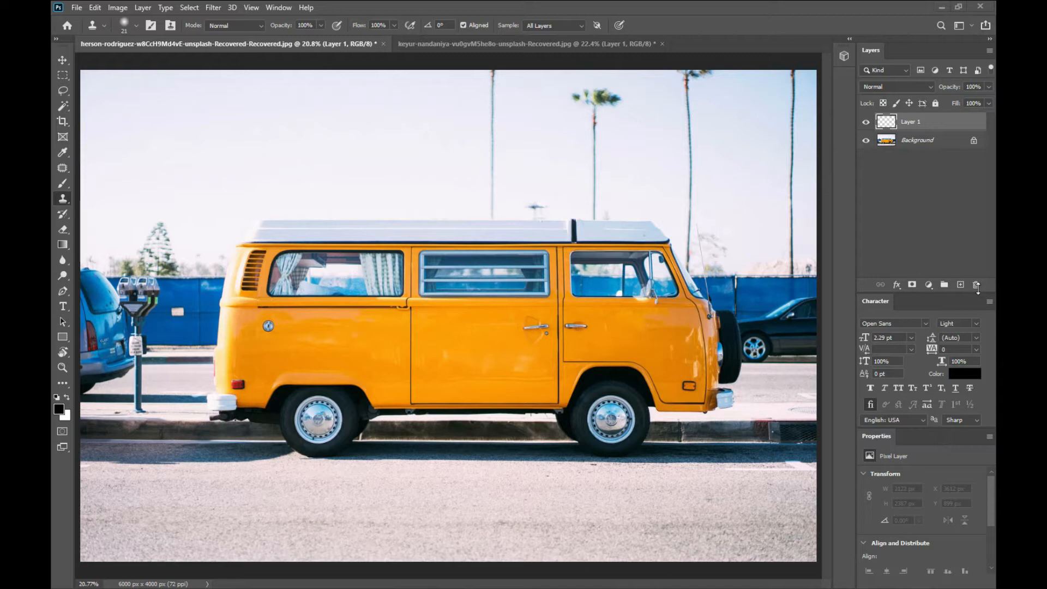
# Step: Delete the existing Layer 1 from the van image and add a new empty layer above the background
pyautogui.click(976, 288)
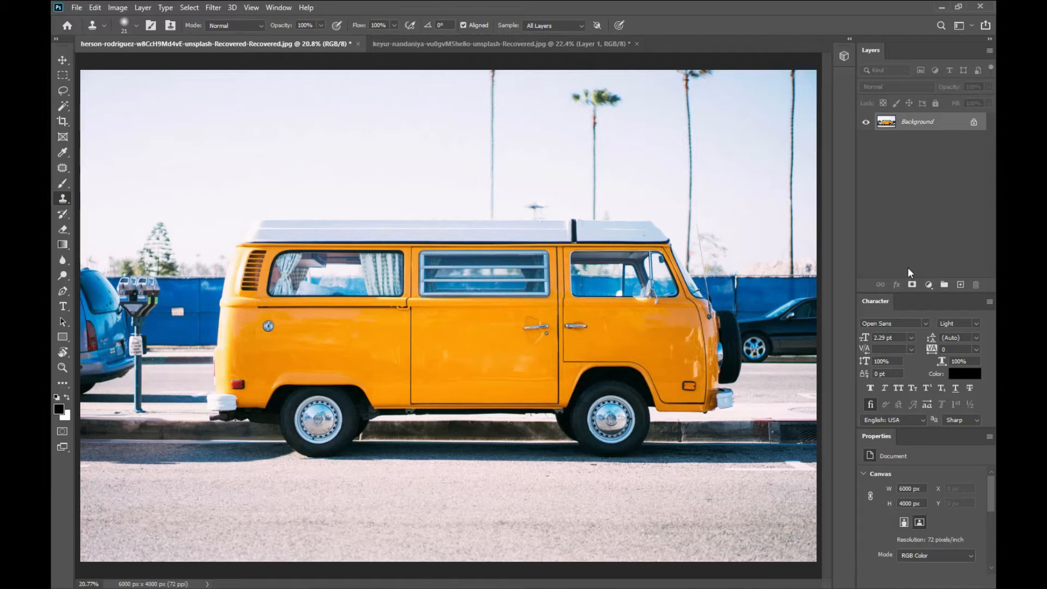
pyautogui.click(960, 284)
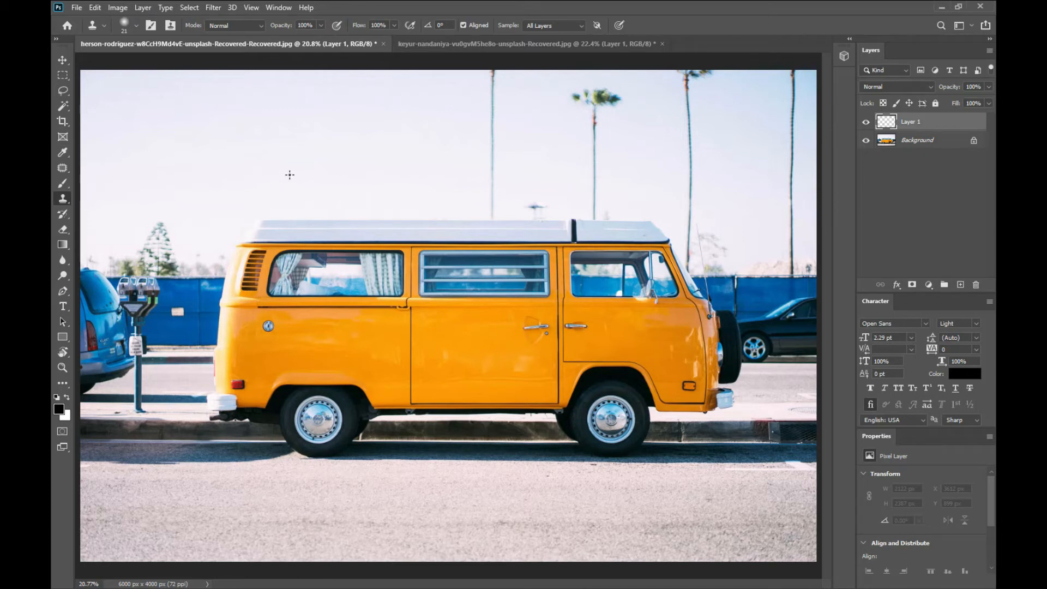
# Step: With the Clone Stamp, sample the roof edge above the seam behind the rear window and flip the clone source horizontally
pyautogui.click(63, 199)
pyautogui.scroll(3, 412, 243)
pyautogui.keyDown('alt'); pyautogui.click(411, 244); pyautogui.keyUp('alt')
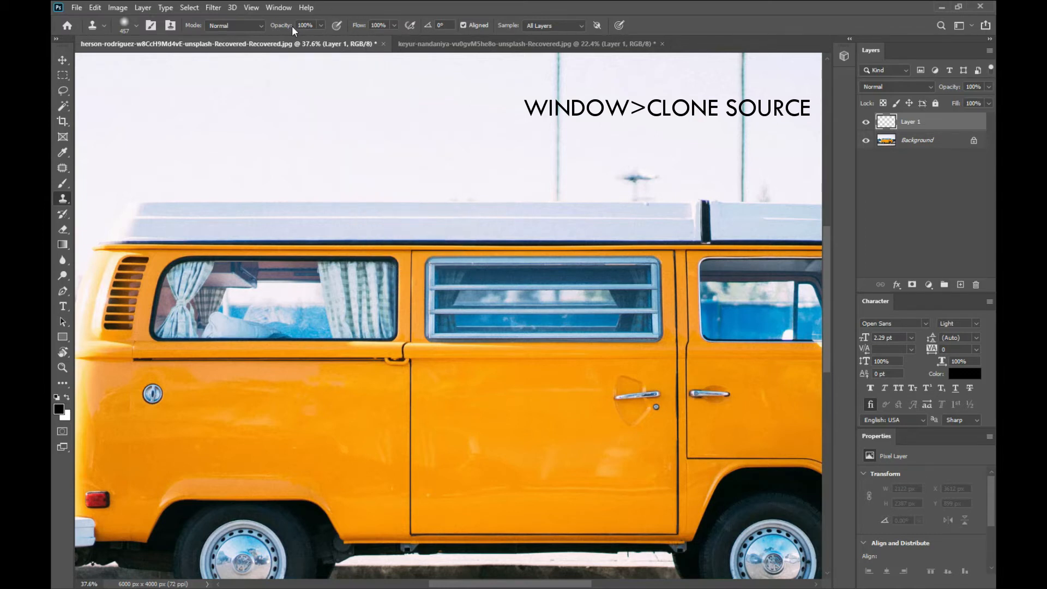
pyautogui.click(283, 8)
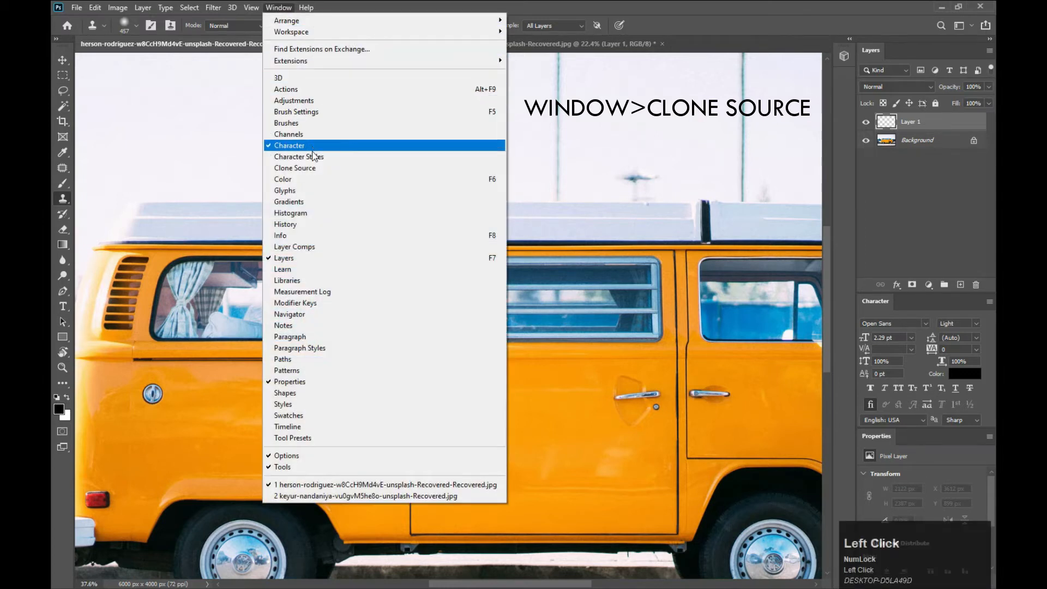
pyautogui.click(294, 167)
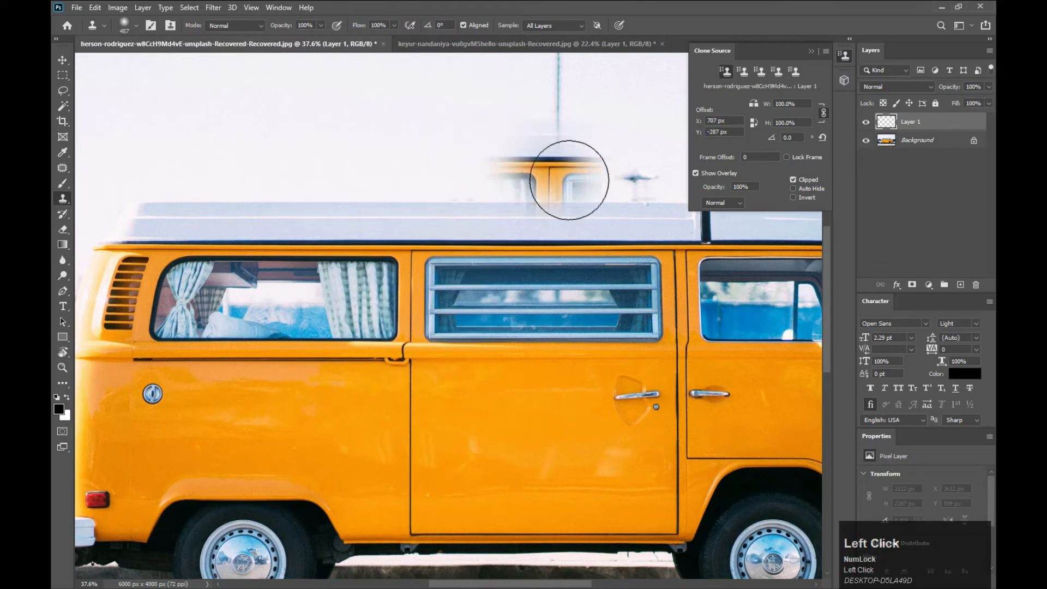
pyautogui.click(754, 104)
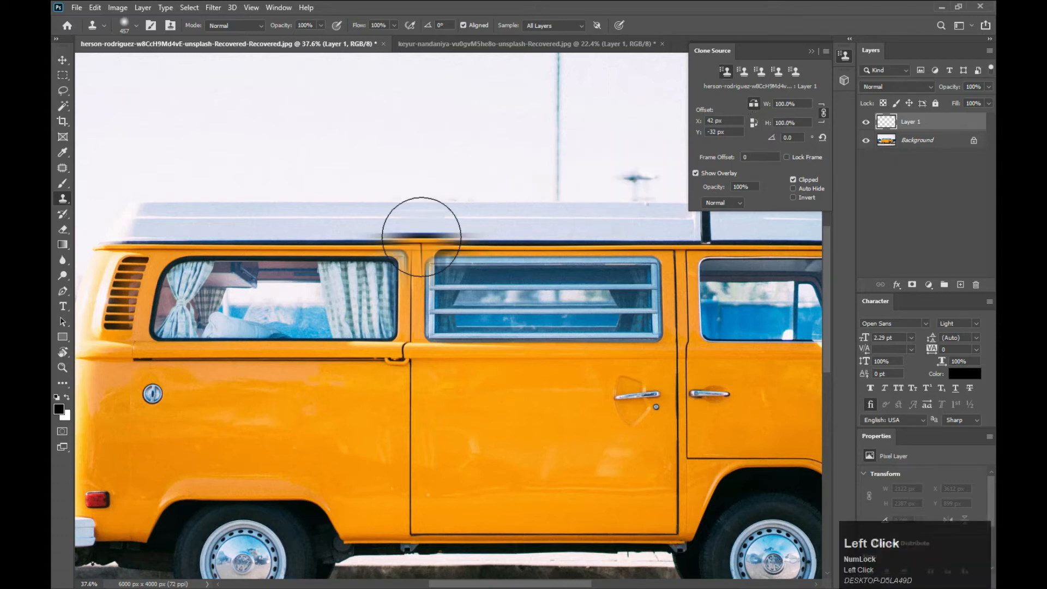
# Step: Resample the seam behind the rear window at the roof edge and clone the van's mirrored rear over its entire front section
pyautogui.press('space')
pyautogui.moveTo(419, 274); pyautogui.dragTo(418, 237)
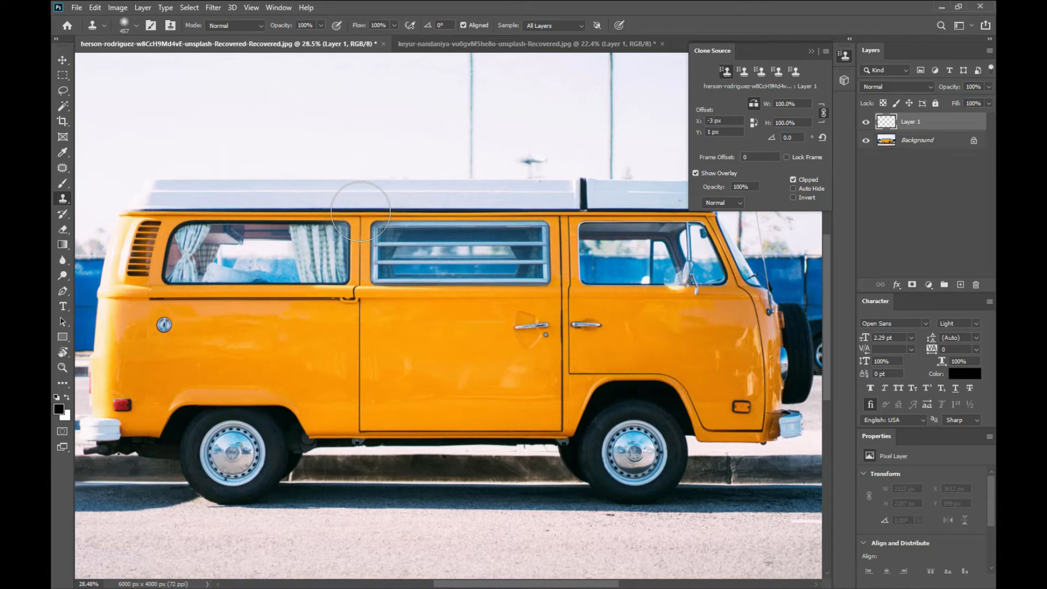
pyautogui.keyDown('alt'); pyautogui.click(361, 211); pyautogui.keyUp('alt')
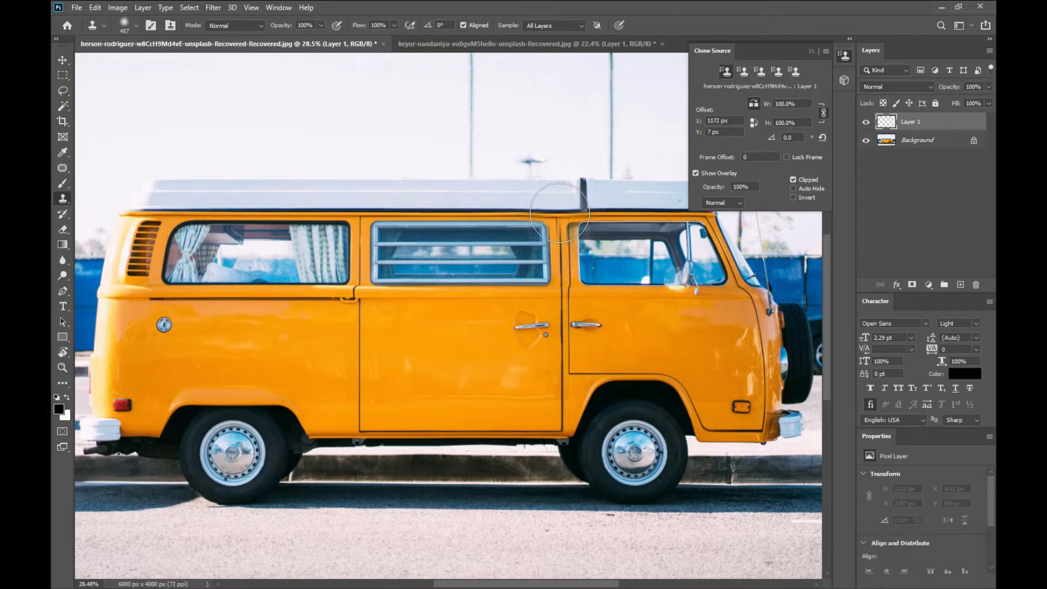
pyautogui.moveTo(560, 212)
pyautogui.mouseDown()
pyautogui.moveTo(606, 197)
pyautogui.moveTo(573, 189)
pyautogui.moveTo(687, 203)
pyautogui.moveTo(663, 267)
pyautogui.moveTo(707, 229)
pyautogui.moveTo(775, 296)
pyautogui.moveTo(680, 185)
pyautogui.moveTo(801, 225)
pyautogui.moveTo(823, 329)
pyautogui.moveTo(807, 423)
pyautogui.moveTo(781, 430)
pyautogui.moveTo(761, 375)
pyautogui.moveTo(659, 490)
pyautogui.moveTo(600, 483)
pyautogui.moveTo(588, 463)
pyautogui.moveTo(621, 399)
pyautogui.moveTo(593, 351)
pyautogui.moveTo(591, 367)
pyautogui.moveTo(586, 229)
pyautogui.moveTo(675, 223)
pyautogui.moveTo(750, 237)
pyautogui.moveTo(666, 266)
pyautogui.moveTo(627, 265)
pyautogui.moveTo(620, 326)
pyautogui.moveTo(714, 365)
pyautogui.moveTo(634, 426)
pyautogui.moveTo(606, 399)
pyautogui.moveTo(651, 394)
pyautogui.moveTo(621, 465)
pyautogui.moveTo(599, 483)
pyautogui.mouseUp()
pyautogui.moveTo(596, 464)
pyautogui.mouseDown()
pyautogui.moveTo(608, 475)
pyautogui.moveTo(660, 460)
pyautogui.moveTo(724, 486)
pyautogui.moveTo(793, 437)
pyautogui.mouseUp()
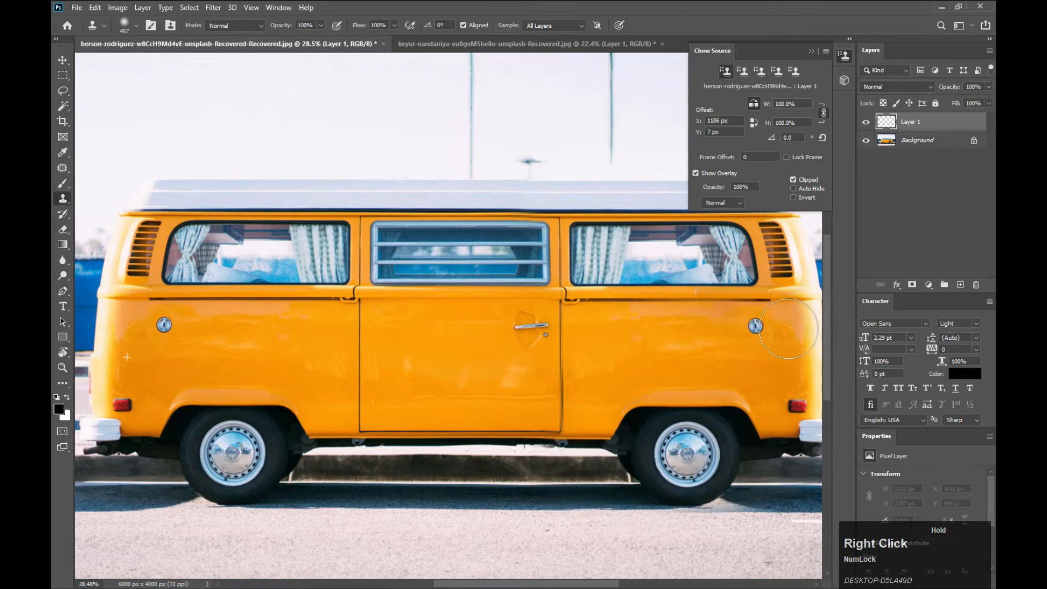
pyautogui.press('space')
pyautogui.moveTo(744, 287); pyautogui.dragTo(575, 301)
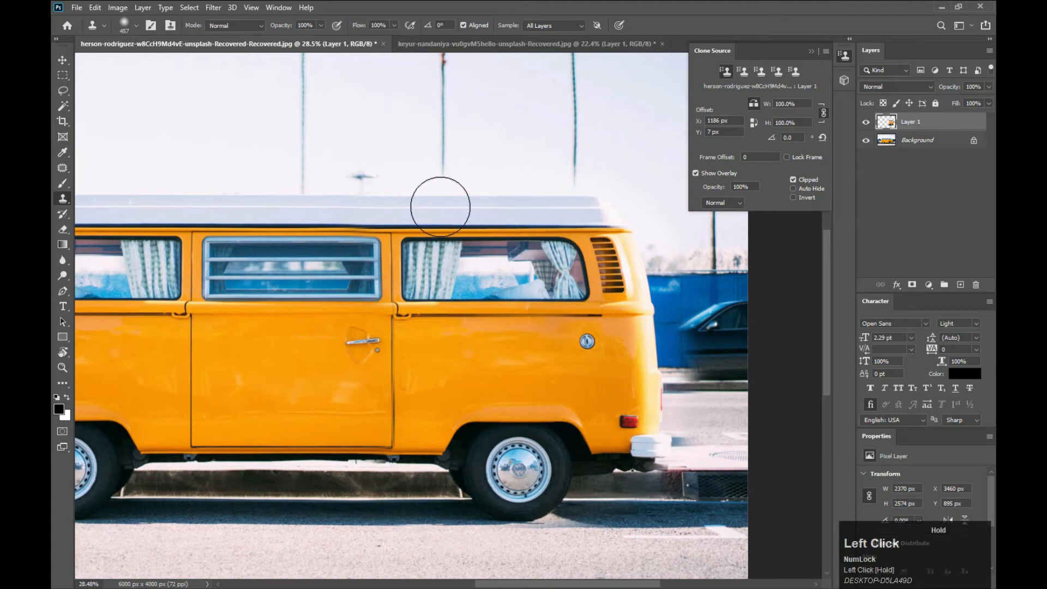
pyautogui.press('v')
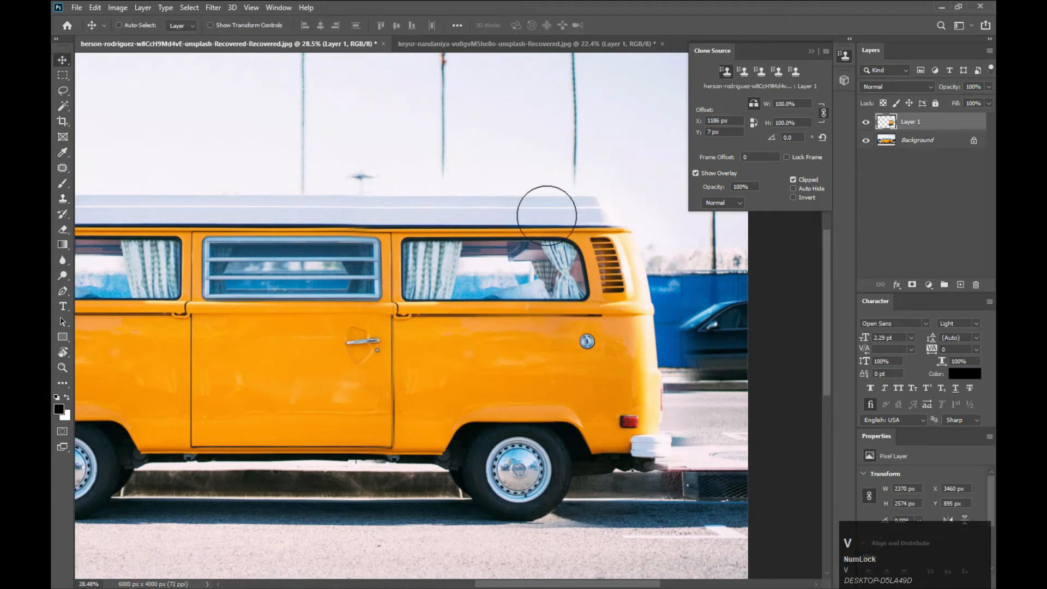
pyautogui.hotkey('ctrl', '0')
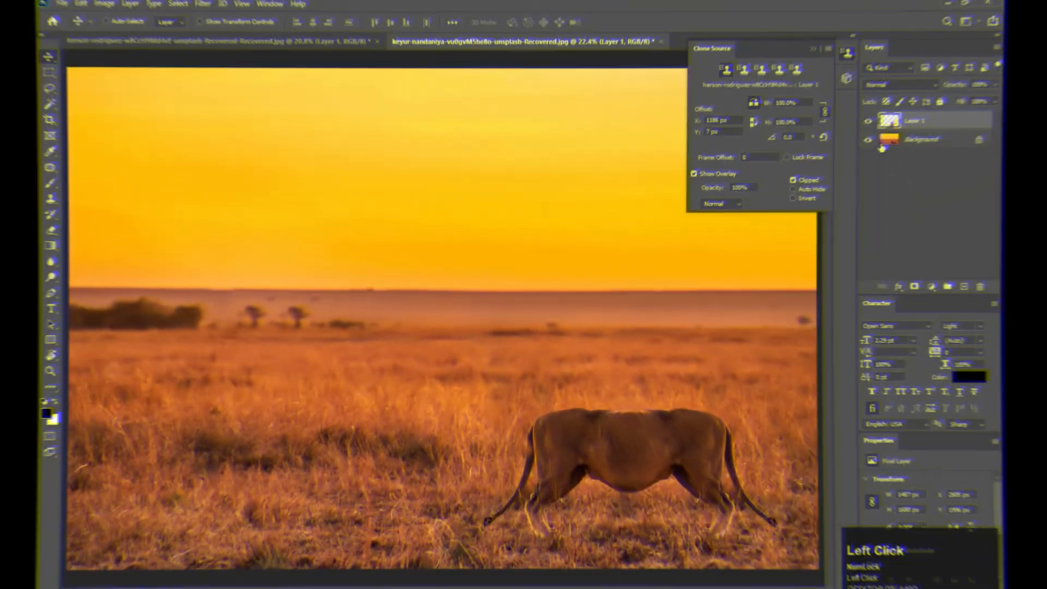
# Step: Delete the existing Layer 1 from the lion image and add a new empty layer
pyautogui.click(868, 121)
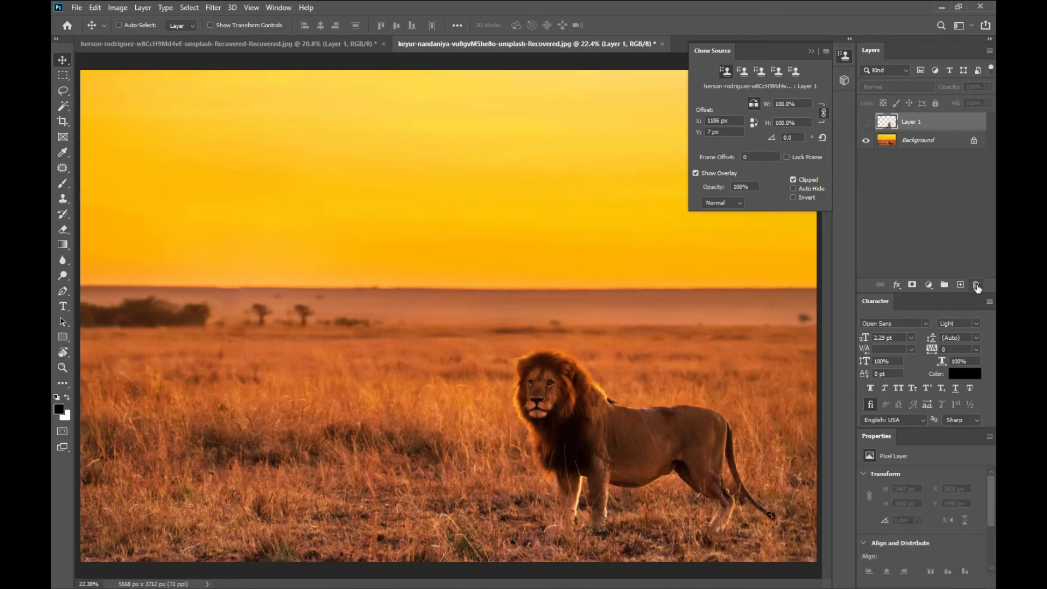
pyautogui.click(975, 285)
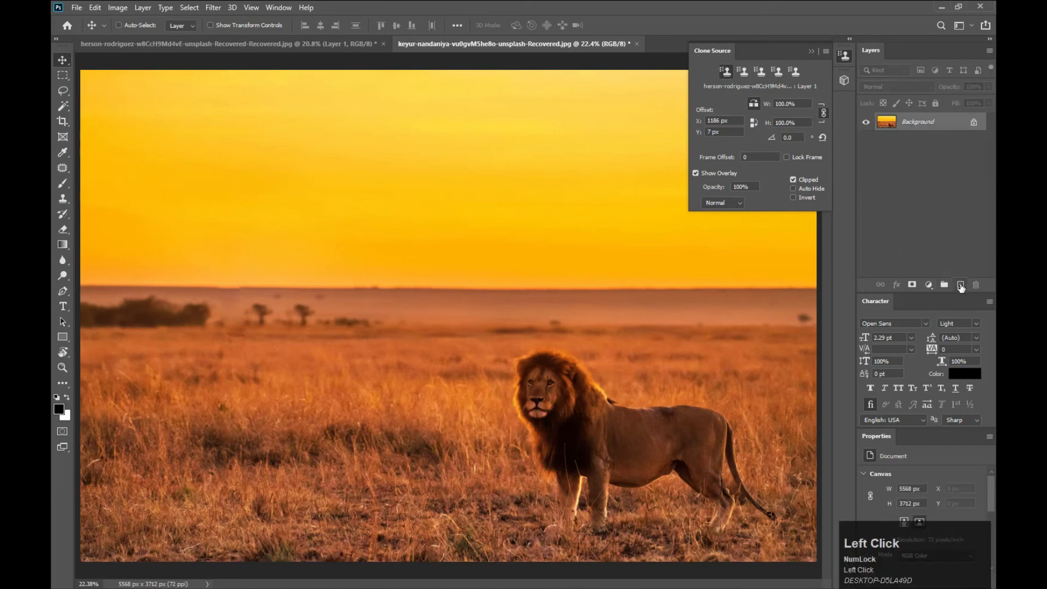
pyautogui.click(960, 286)
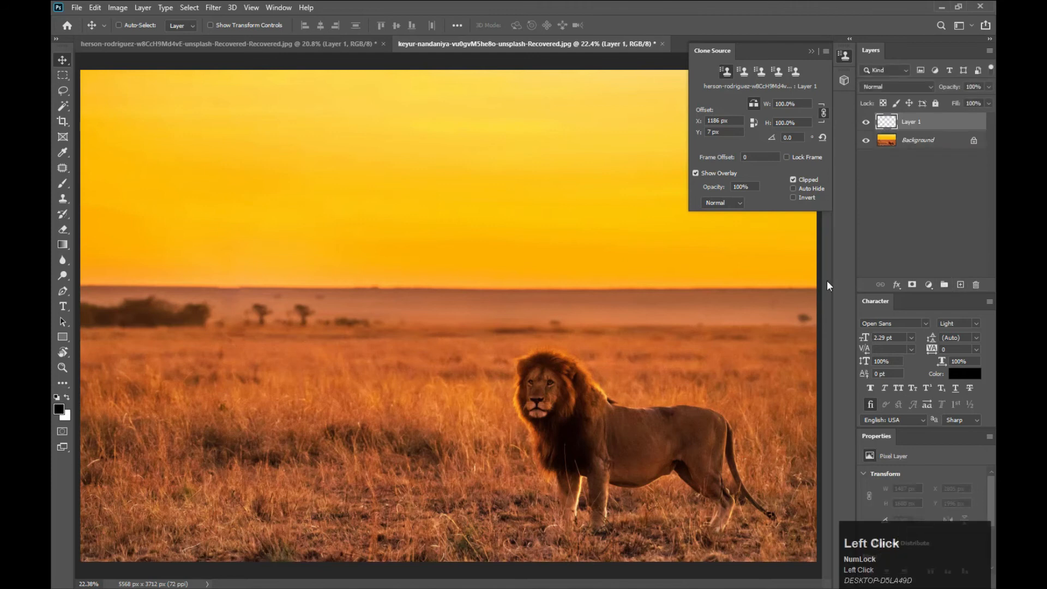
# Step: Clone the lion's mirrored hindquarters and surrounding grass over its head and front legs, sampling from the middle of its back
pyautogui.press('space')
pyautogui.click(63, 198)
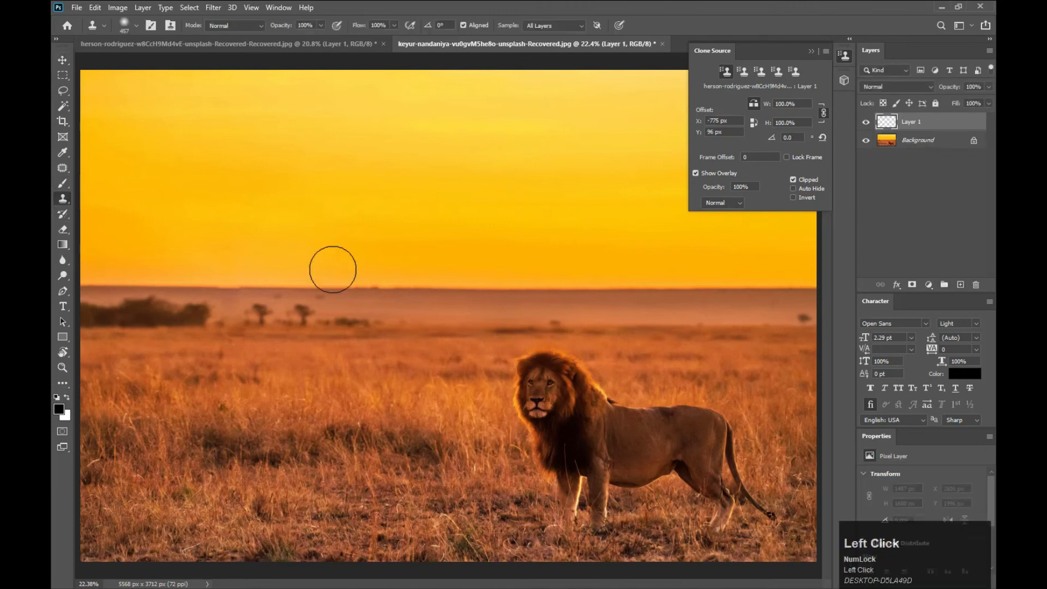
pyautogui.keyDown('alt'); pyautogui.click(633, 409); pyautogui.keyUp('alt')
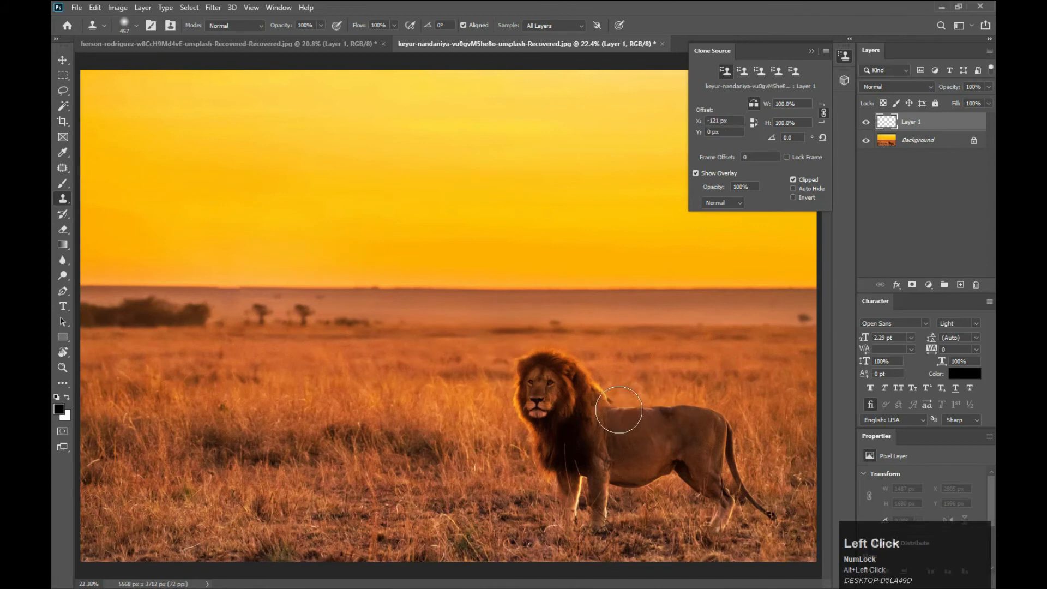
pyautogui.moveTo(615, 409)
pyautogui.mouseDown()
pyautogui.moveTo(566, 427)
pyautogui.moveTo(580, 437)
pyautogui.moveTo(529, 474)
pyautogui.moveTo(517, 463)
pyautogui.moveTo(532, 505)
pyautogui.moveTo(469, 532)
pyautogui.moveTo(548, 527)
pyautogui.moveTo(596, 499)
pyautogui.moveTo(603, 457)
pyautogui.moveTo(547, 440)
pyautogui.moveTo(614, 429)
pyautogui.moveTo(547, 433)
pyautogui.moveTo(516, 392)
pyautogui.moveTo(594, 384)
pyautogui.moveTo(561, 366)
pyautogui.moveTo(494, 365)
pyautogui.moveTo(671, 373)
pyautogui.moveTo(545, 374)
pyautogui.mouseUp()
pyautogui.keyDown('alt'); pyautogui.click(539, 379); pyautogui.keyUp('alt')
pyautogui.moveTo(660, 378)
pyautogui.mouseDown()
pyautogui.moveTo(715, 372)
pyautogui.moveTo(638, 374)
pyautogui.moveTo(506, 405)
pyautogui.moveTo(402, 397)
pyautogui.mouseUp()
pyautogui.press('v')
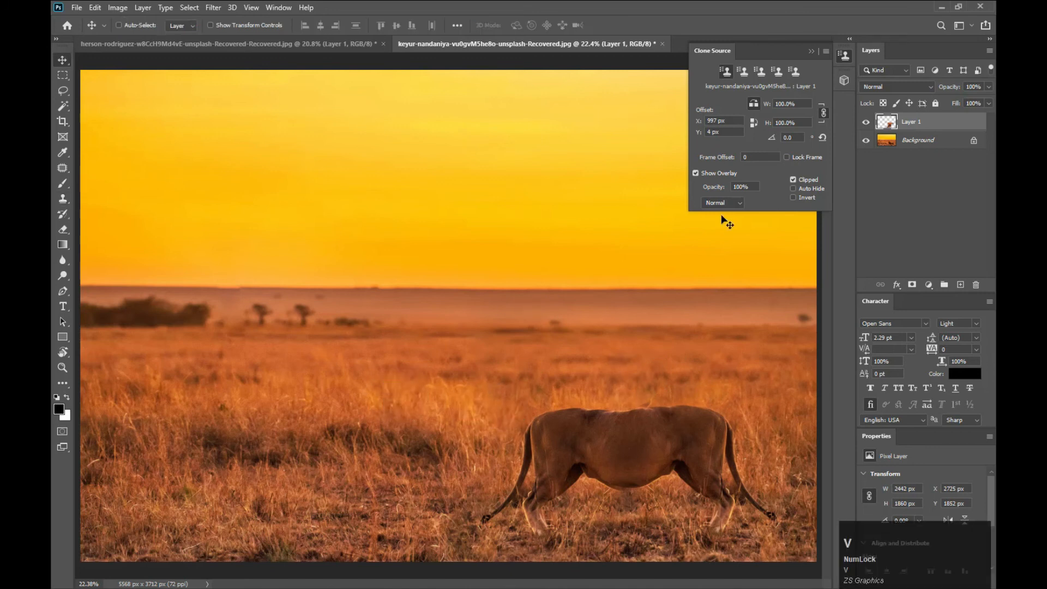
# Step: Compare the lion image with and without the cloned layer, and review both images with the Clone Source panel collapsed
pyautogui.click(865, 122)
pyautogui.click(865, 122)
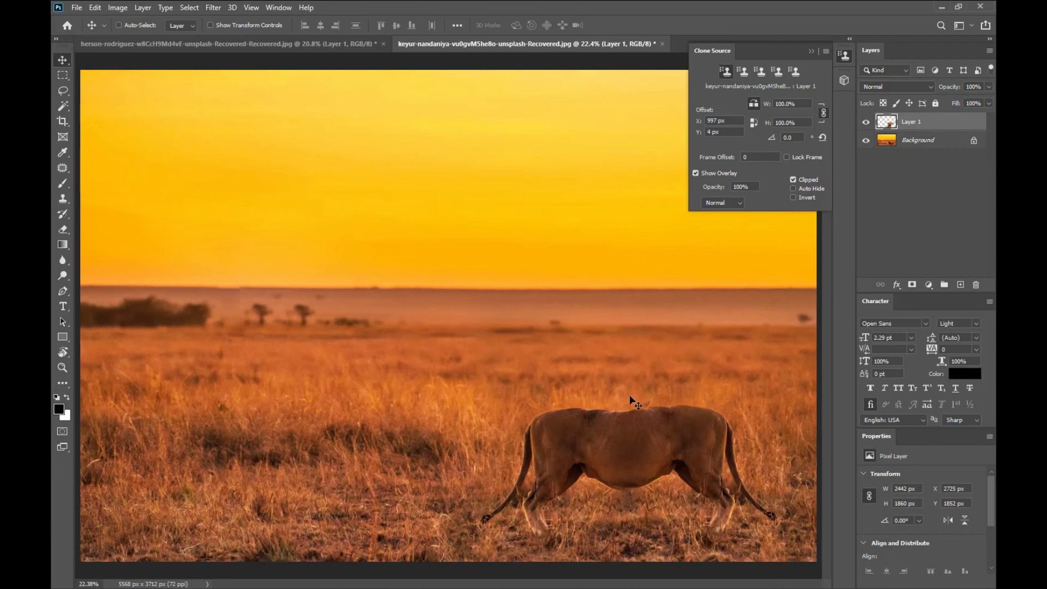
pyautogui.click(811, 50)
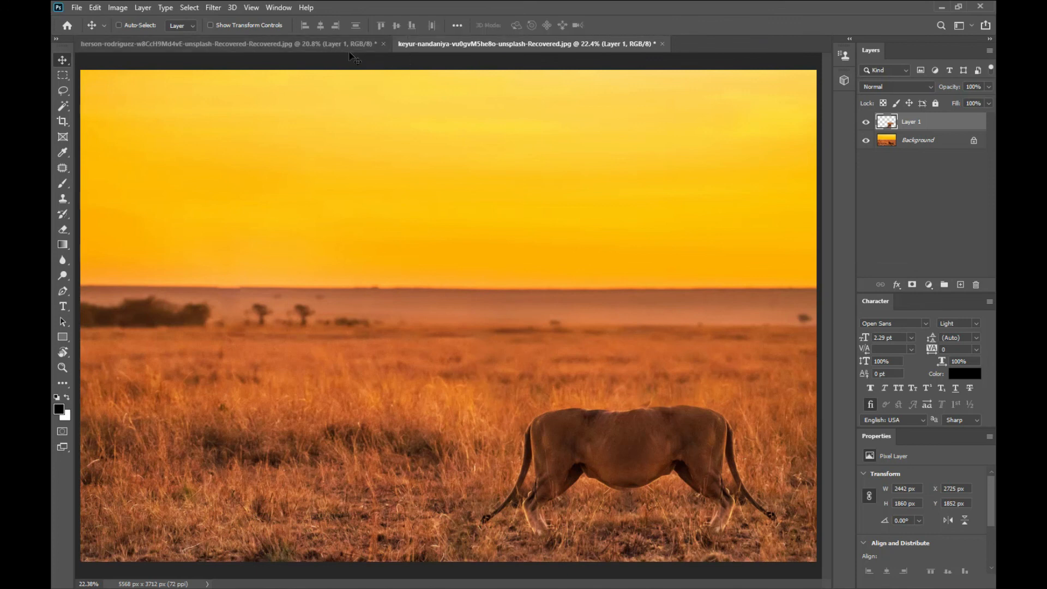
pyautogui.click(329, 44)
pyautogui.click(458, 45)
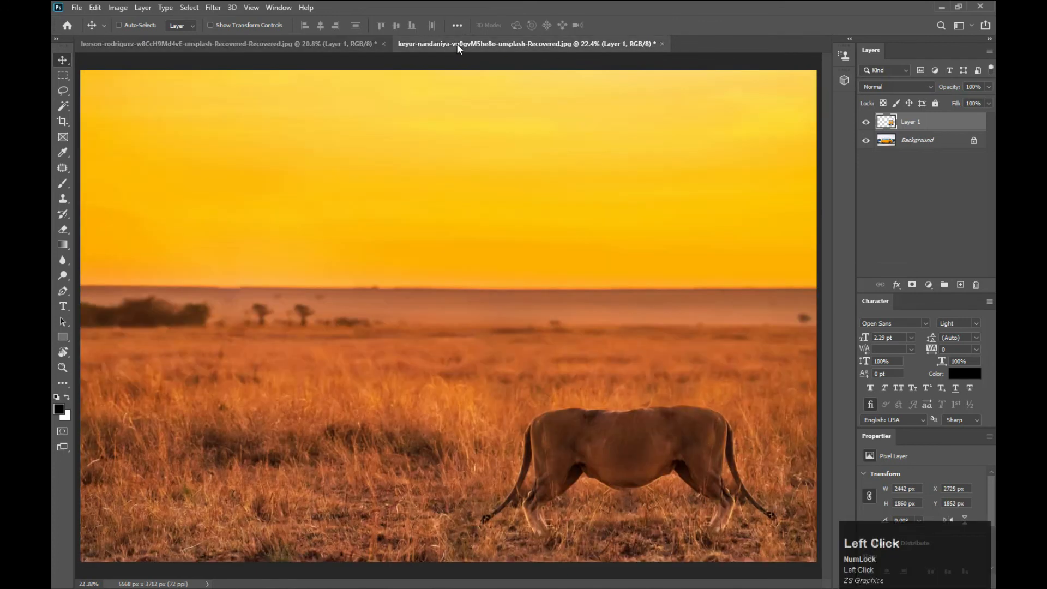